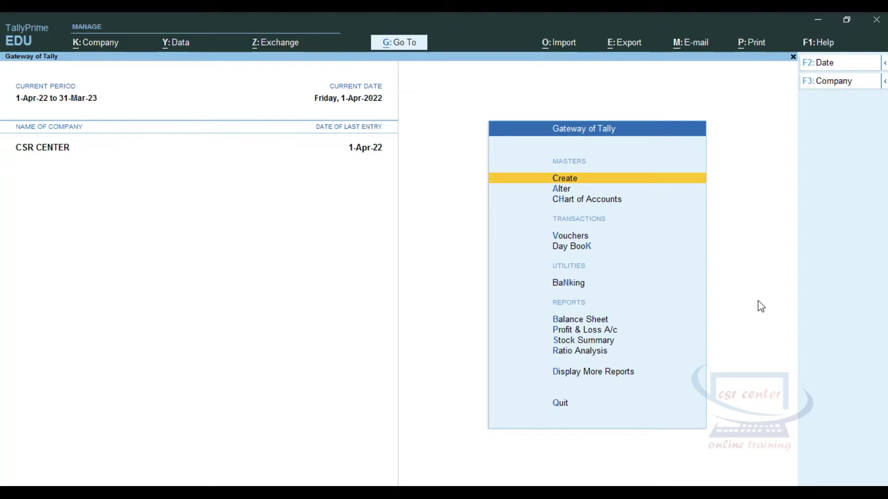
Start a payment voucher from the Canara Bank account to Jainex Computers for an amount of 500000.
click(577, 237)
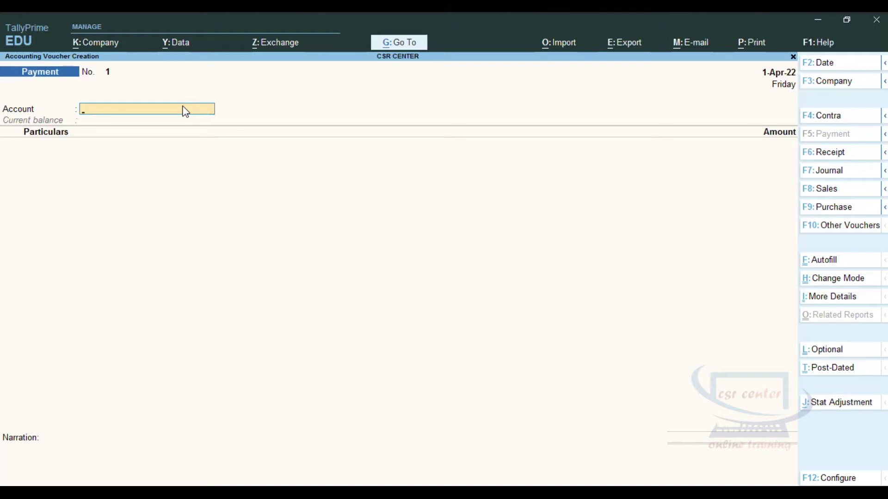
text(C)
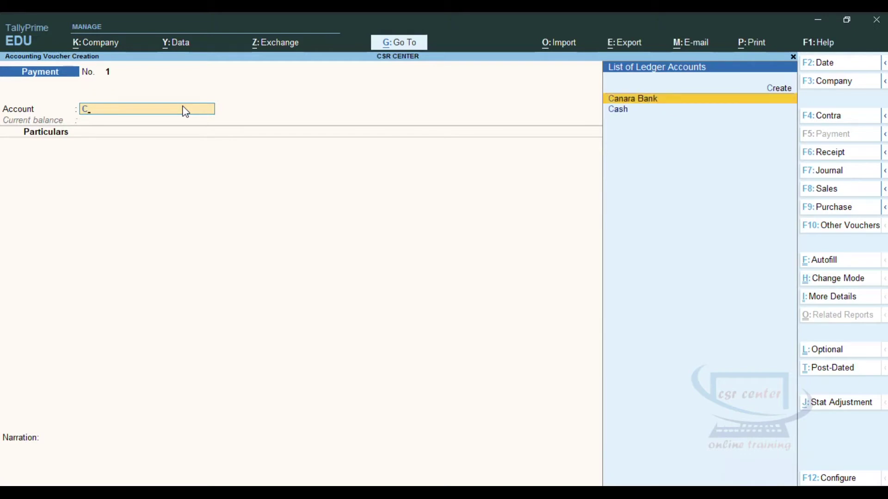
key(Return)
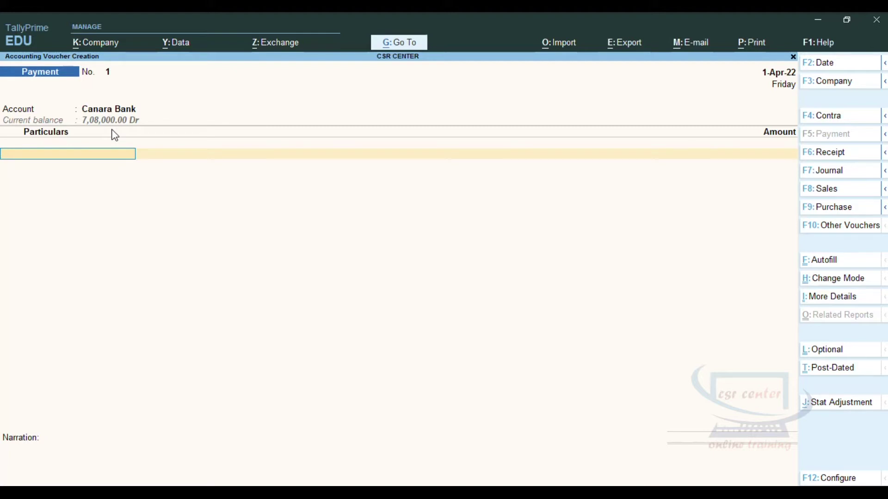
text(J)
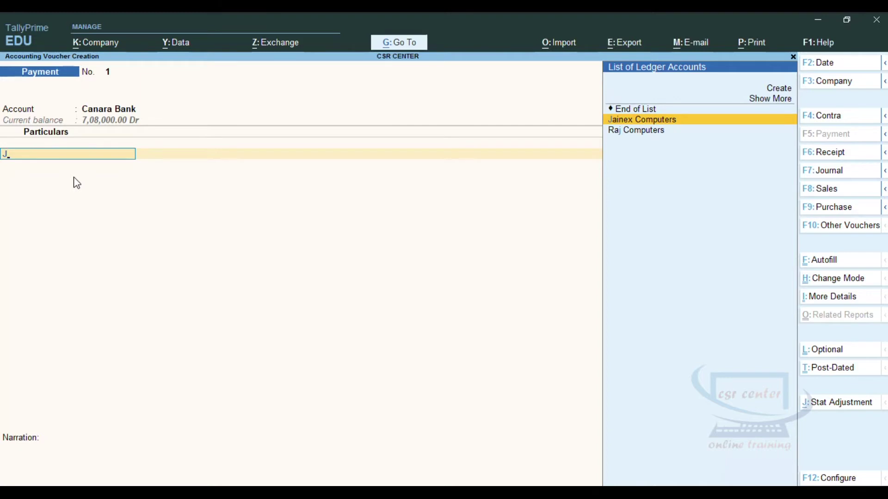
key(Return)
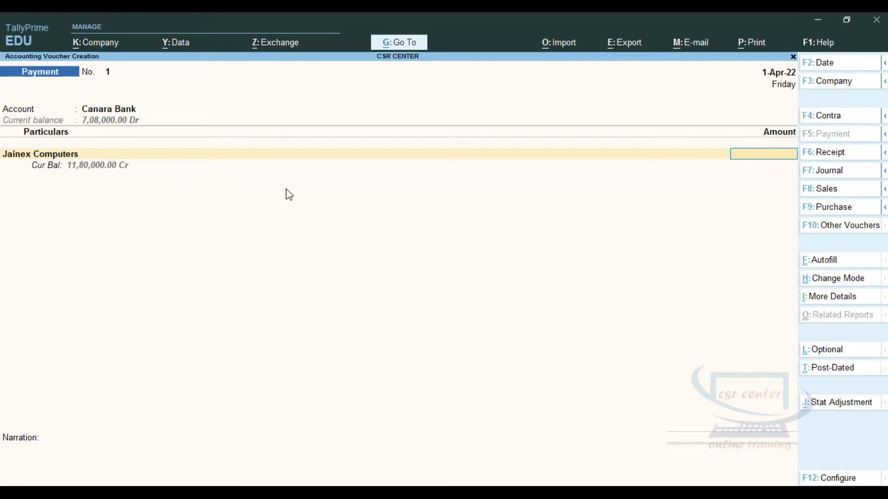
text(500000)
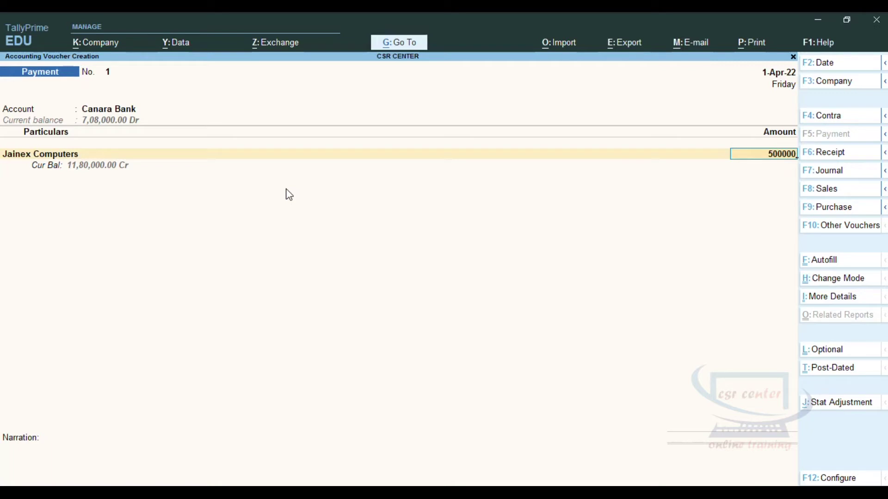
key(Return)
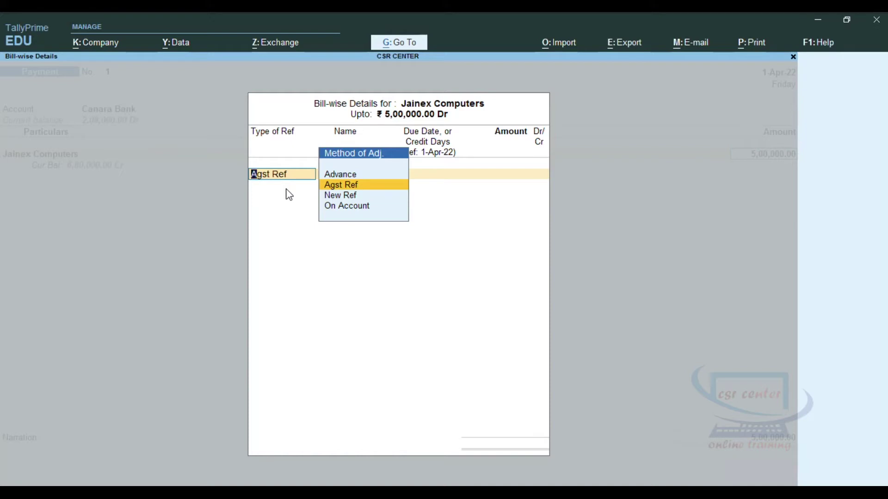
Allocate the full 5,00,000.00 payment as Agst Ref to the pending Jainex Computers bill JAI0056.
key(Return)
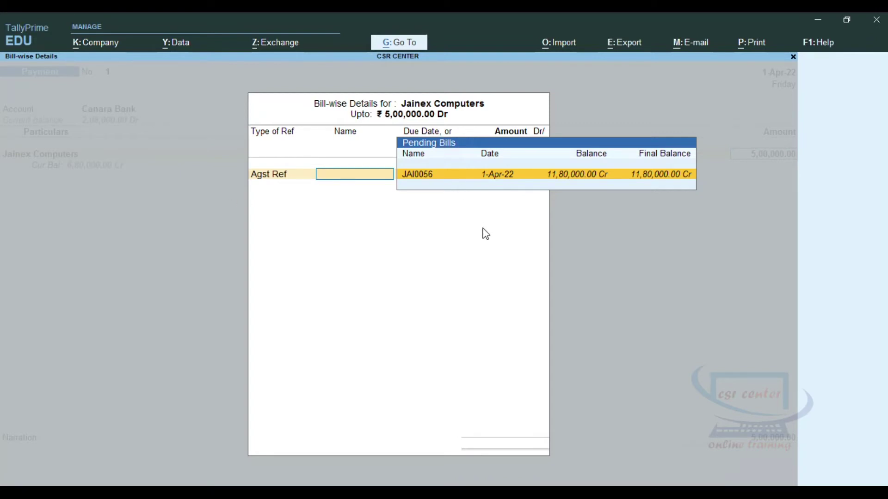
key(Return)
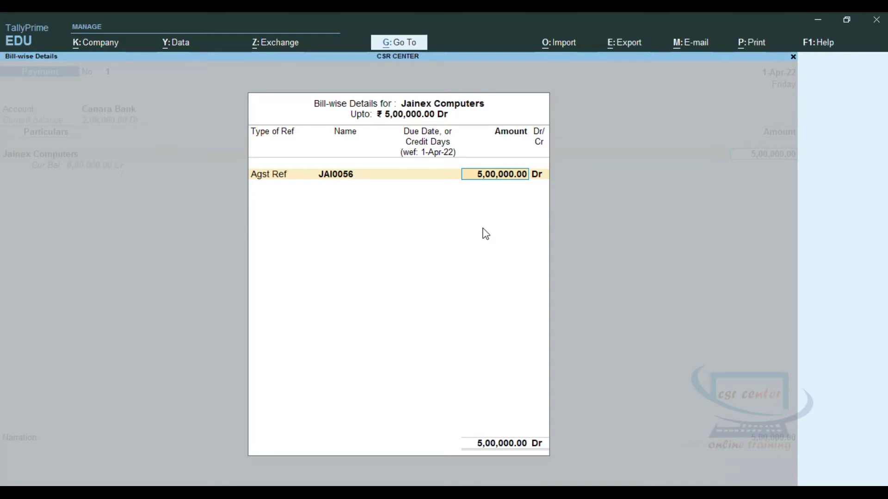
key(Return)
key(Return)
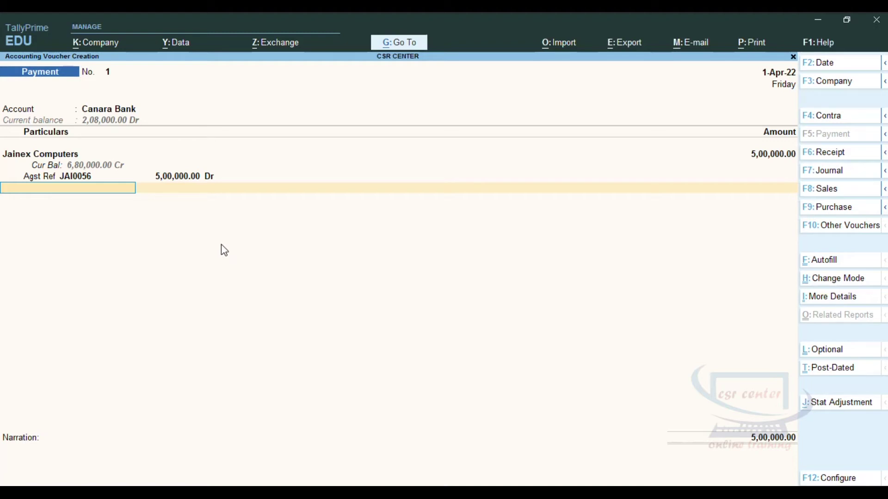
Finish the 5,00,000.00 payment with a Cheque bank allocation dated 1-Apr-22, leave the narration empty and save the voucher.
key(Return)
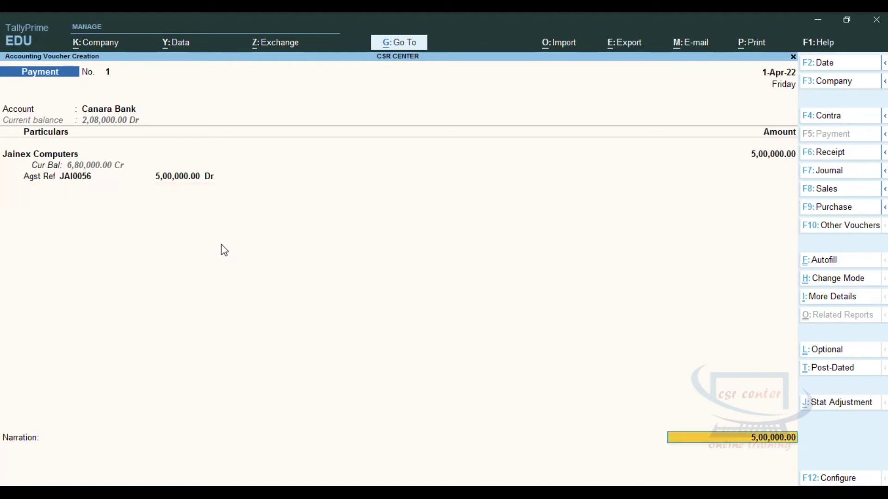
key(Return)
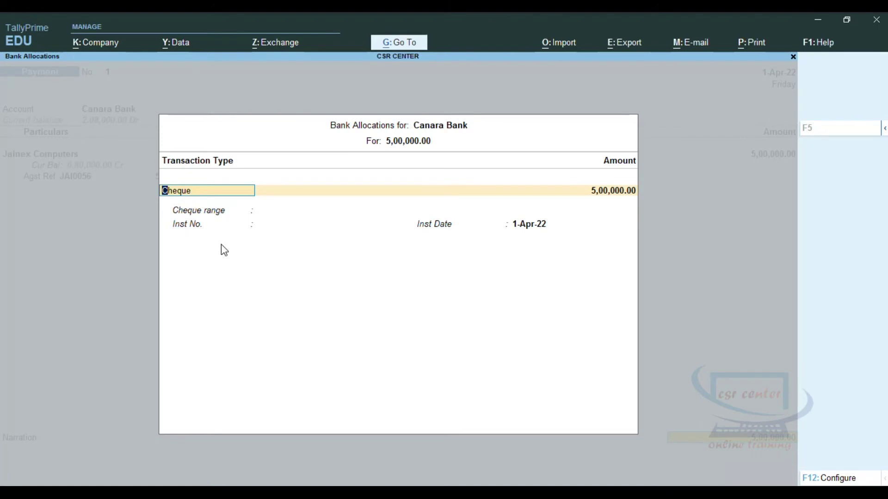
key(Return)
key(Return)
key(Return)
key(Return)
key(Return)
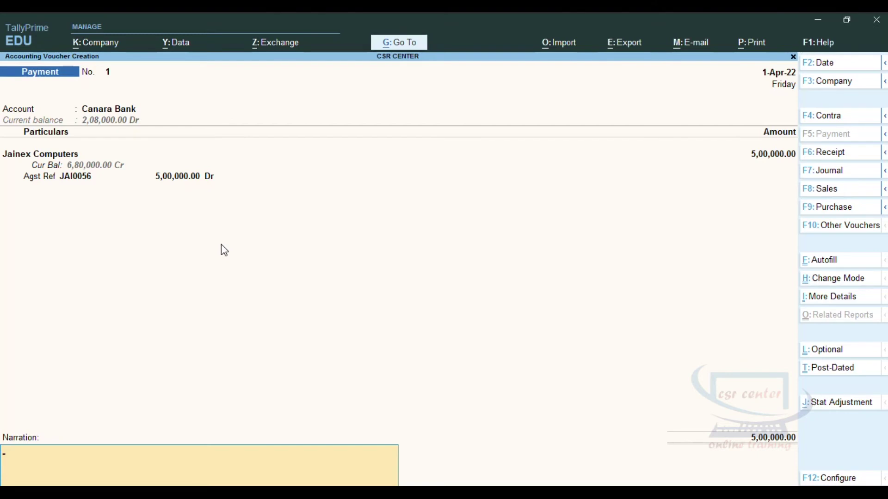
key(Return)
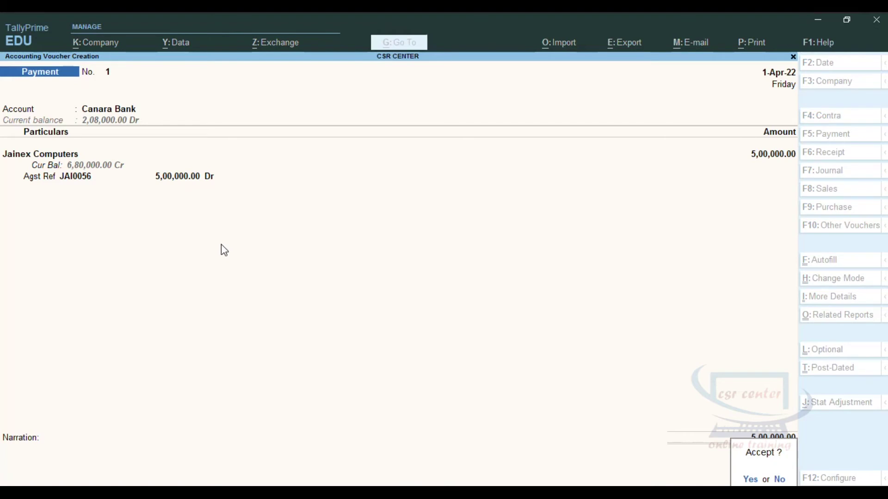
key(Return)
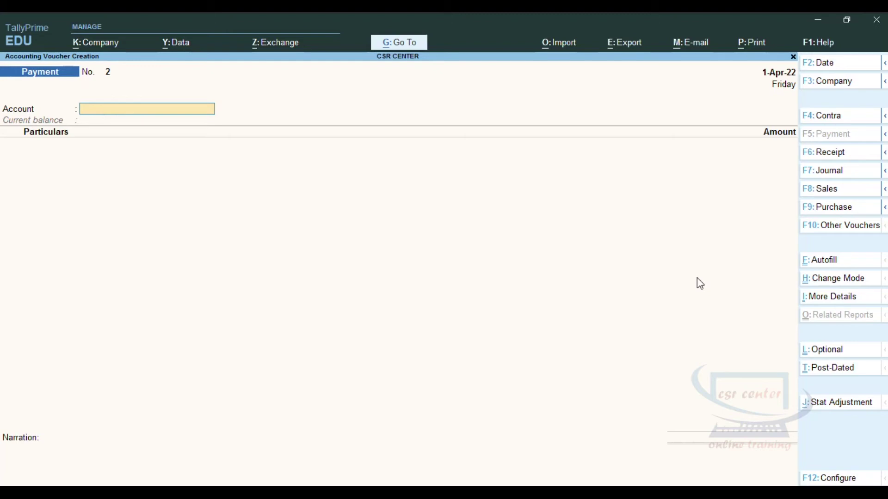
Enter a second payment from the Canara Bank account to Jainex Computers for 6,80,000.
text(C)
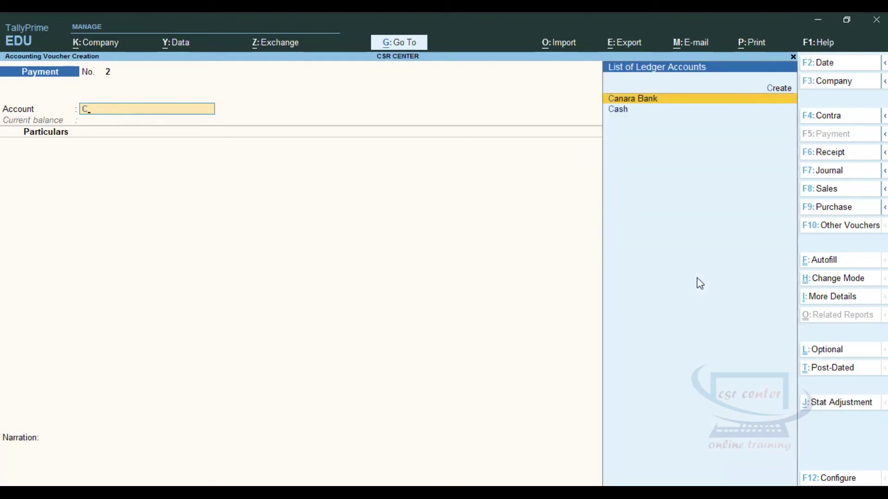
key(Return)
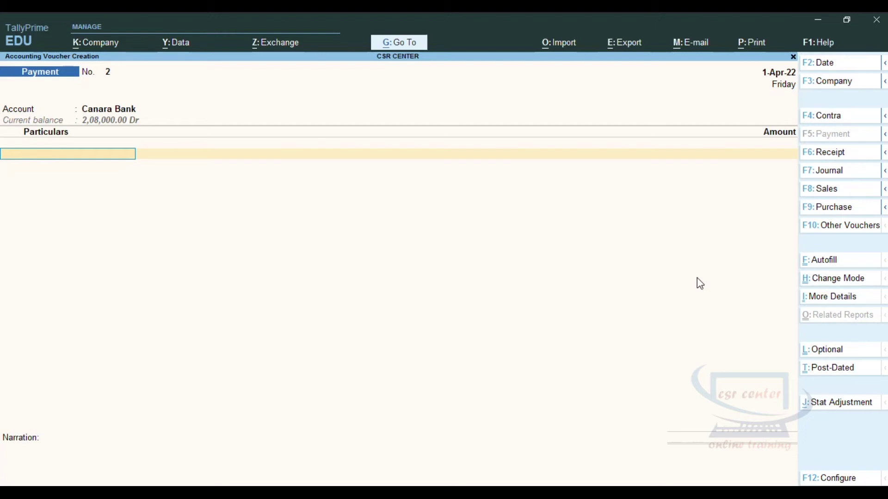
text(J)
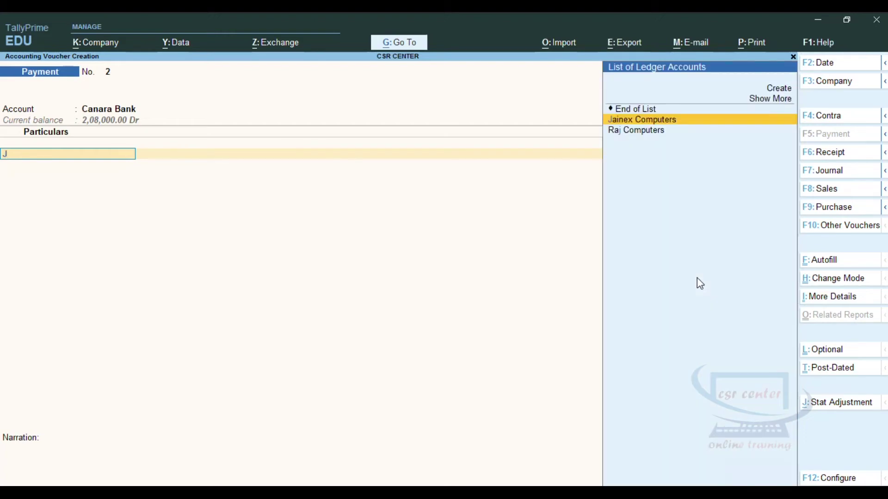
key(Return)
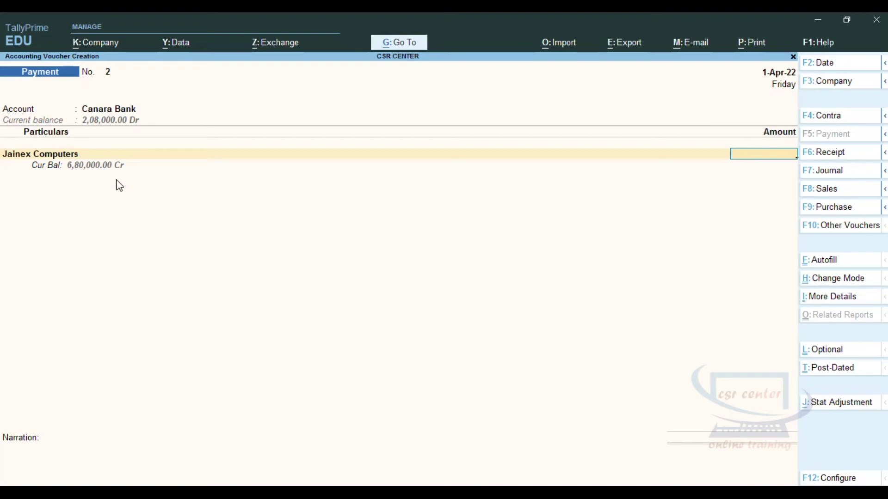
text(6,80,)
text(0000)
key(Return)
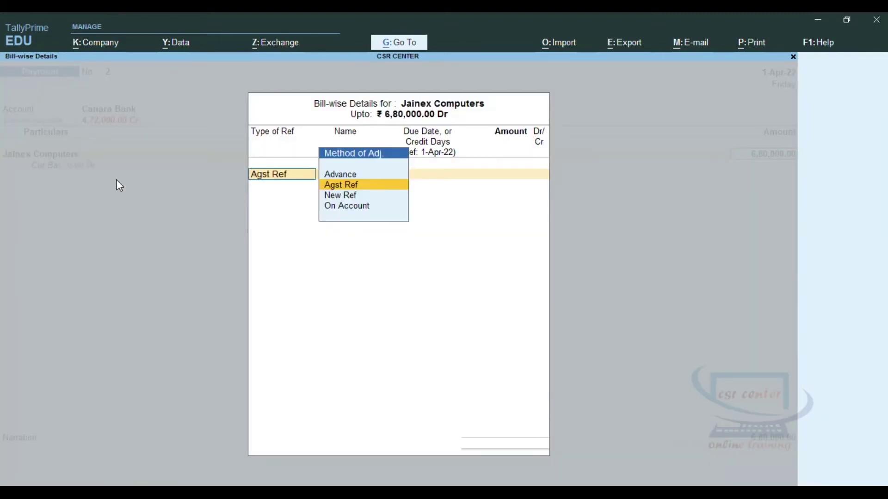
Allocate the full 6,80,000.00 payment as Agst Ref to the pending bill JAI0056.
key(Return)
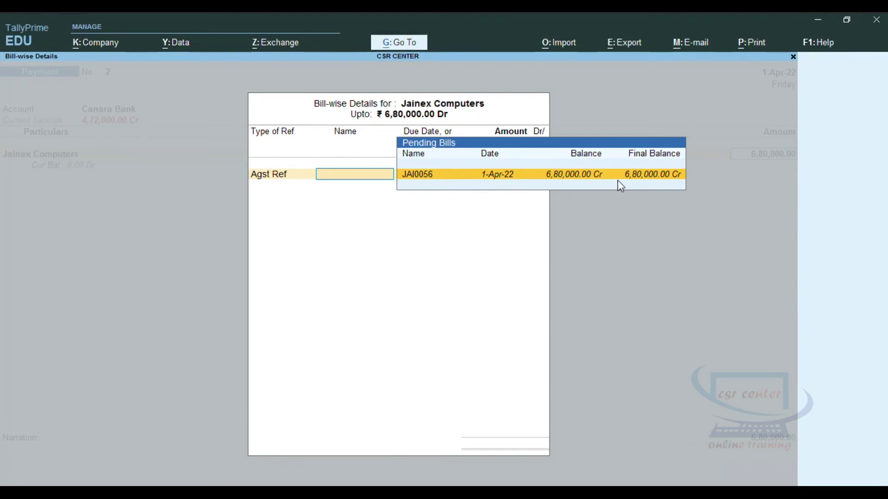
key(Return)
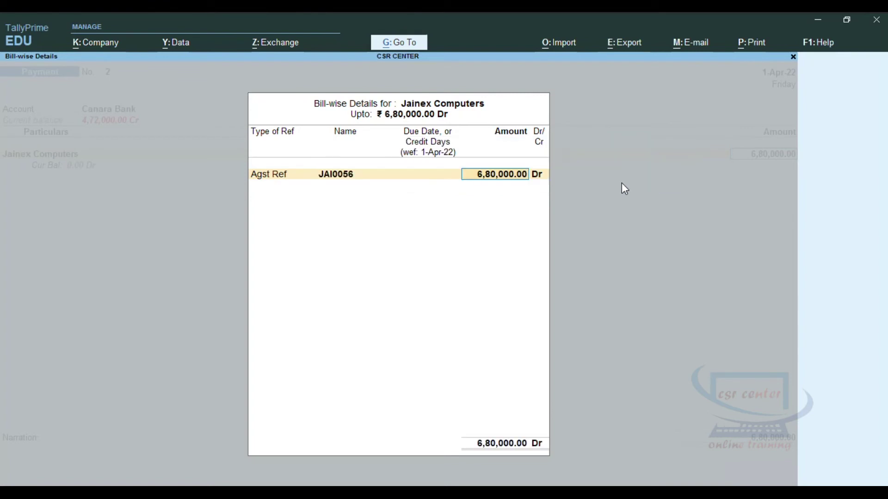
key(Return)
key(Return)
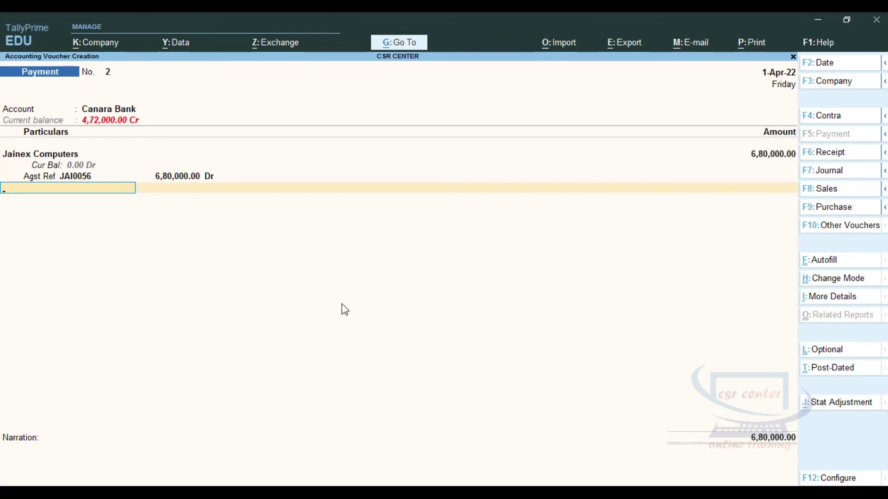
Finish the 6,80,000.00 payment with a Cheque bank allocation dated 1-Apr-22, leave the narration empty and save the voucher.
key(Return)
key(Return)
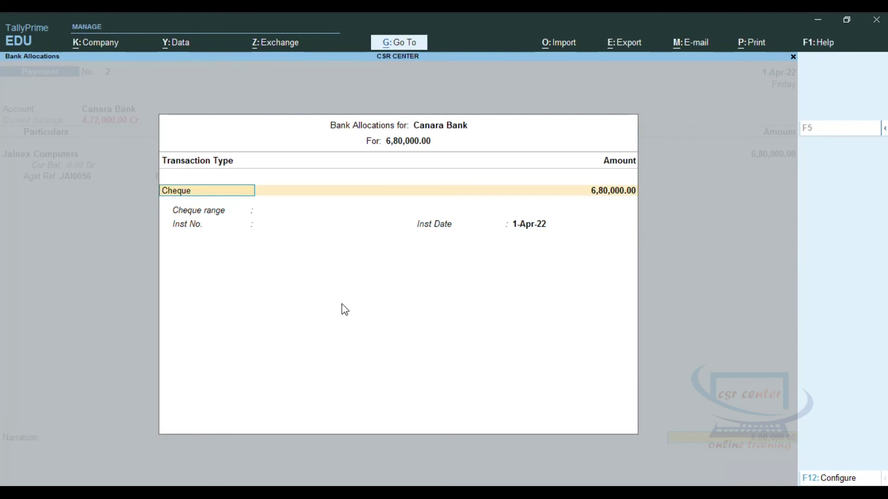
key(Return)
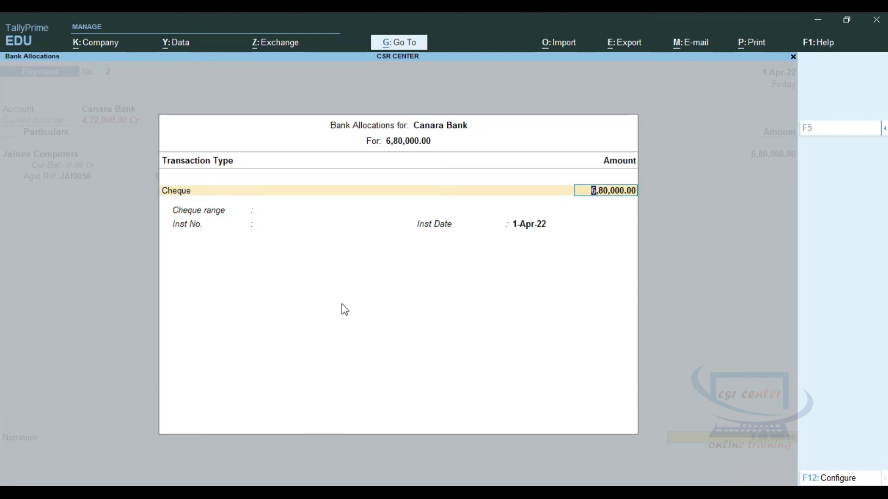
key(Return)
key(Return)
key(Return)
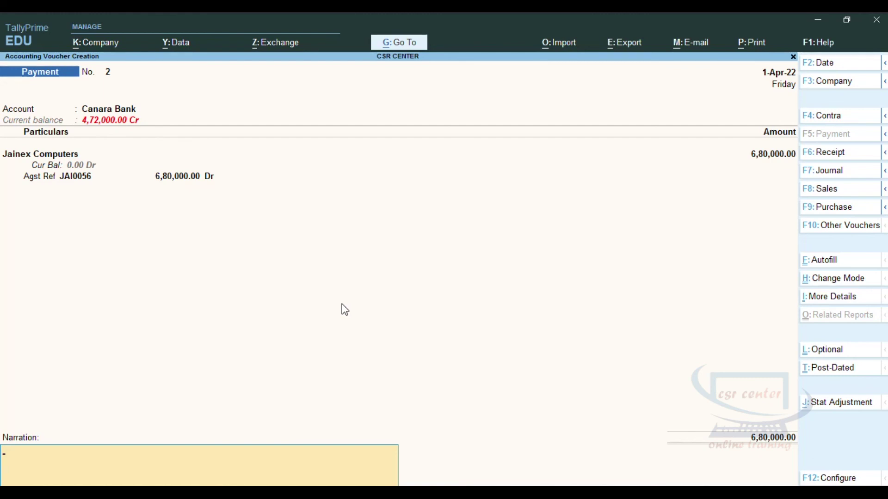
key(Return)
key(Return)
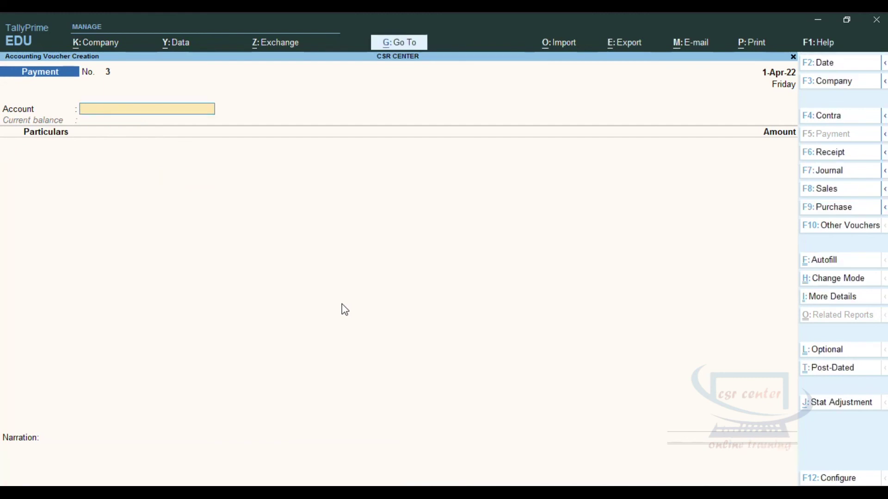
Review the payment vouchers in the Day Book, open the second Jainex Computers payment and quit it without saving.
key(Escape)
key(Down)
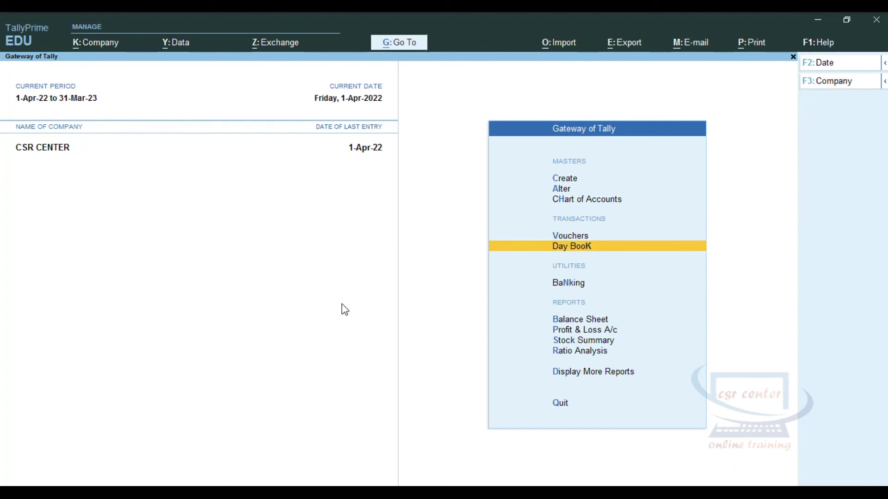
key(Return)
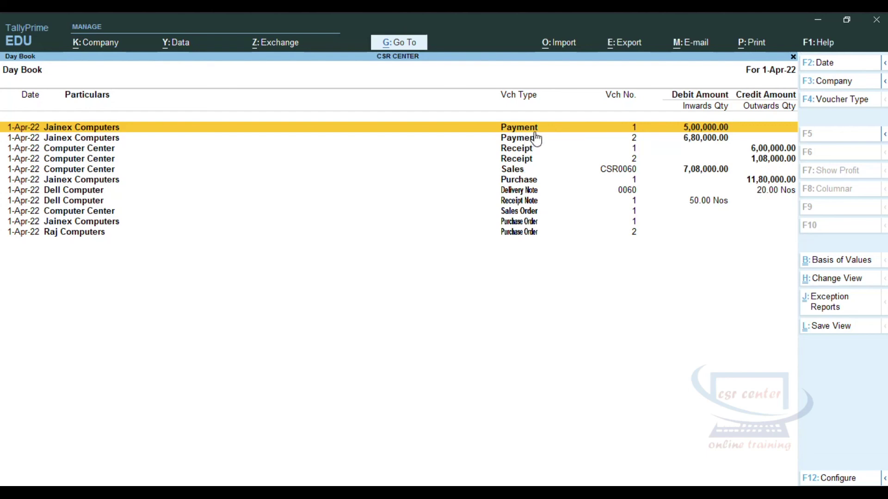
click(698, 140)
click(696, 138)
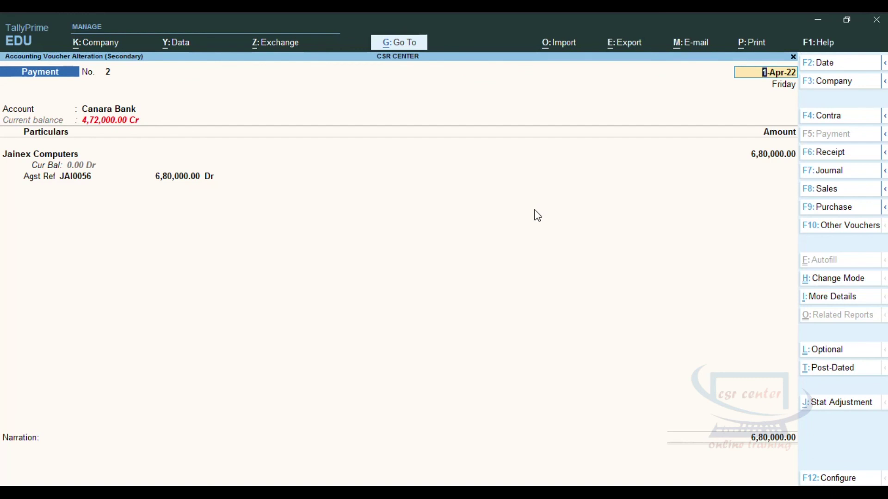
key(BackSpace)
key(Escape)
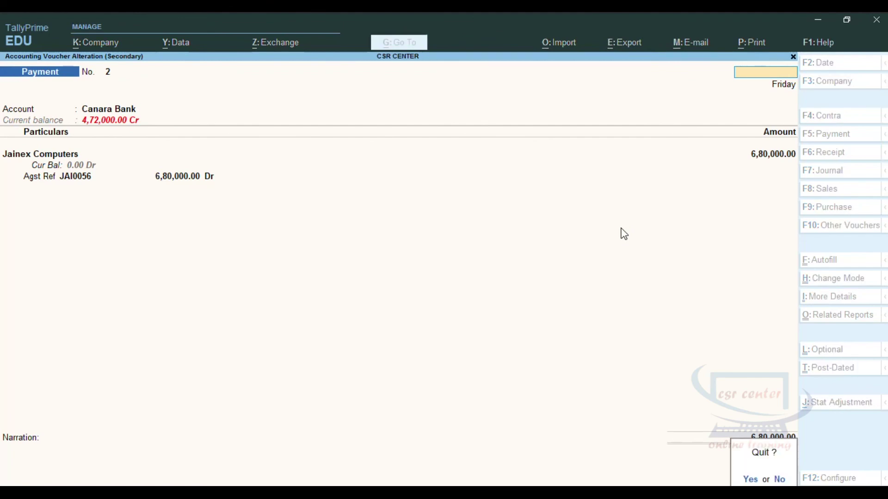
key(y)
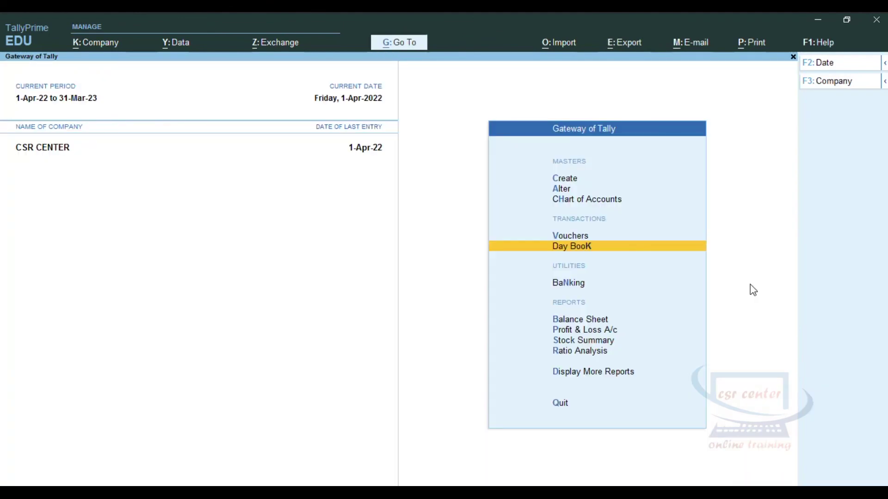